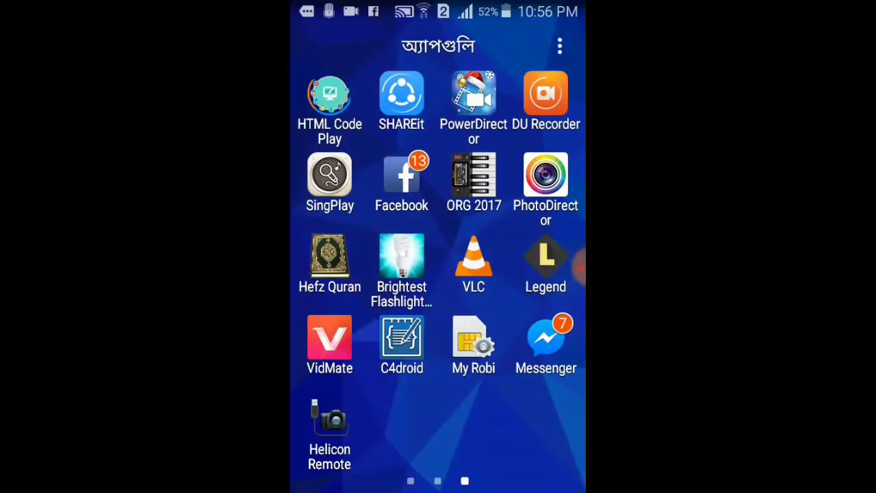
- Swipe through the launcher's app pages and launch the PowerDirector app
drag(493, 396, 383, 394)
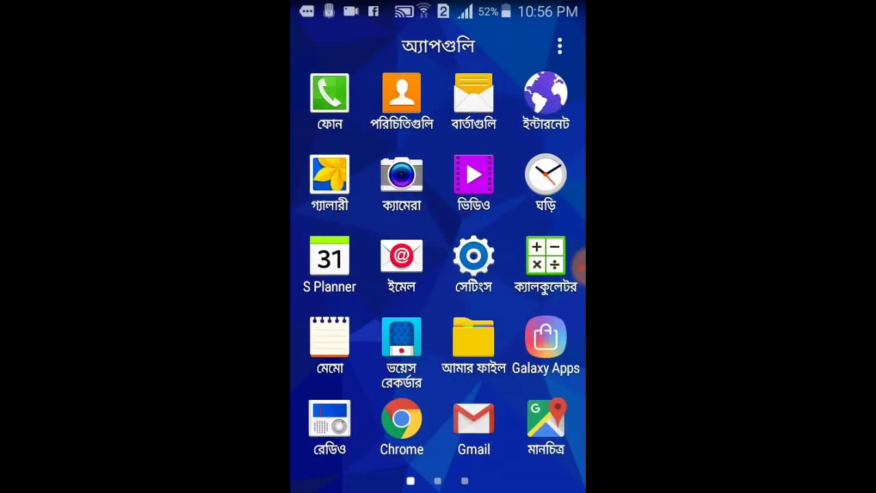
drag(538, 363, 449, 360)
drag(533, 363, 425, 362)
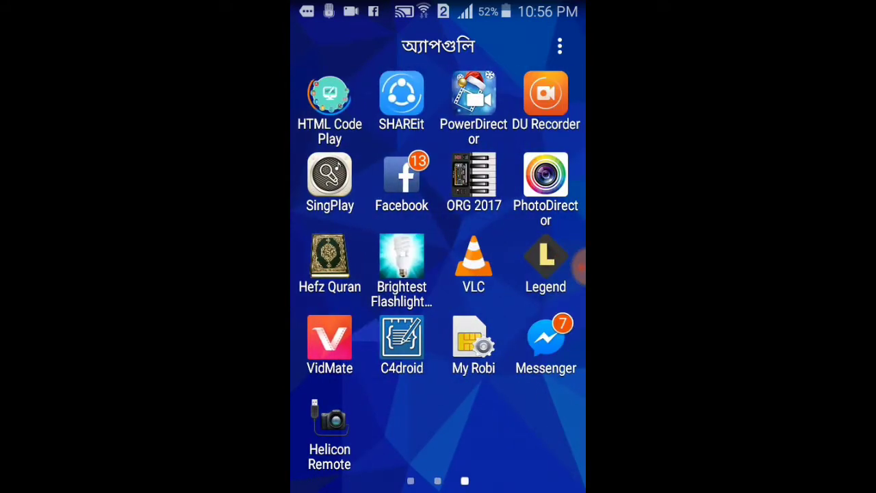
click(474, 94)
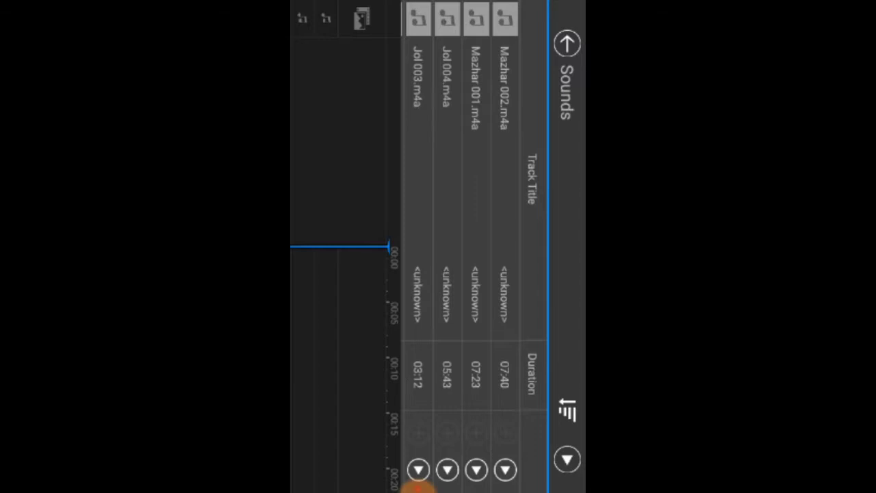
- Add Mazhar 002.m4a from the Sounds list to the timeline
click(505, 206)
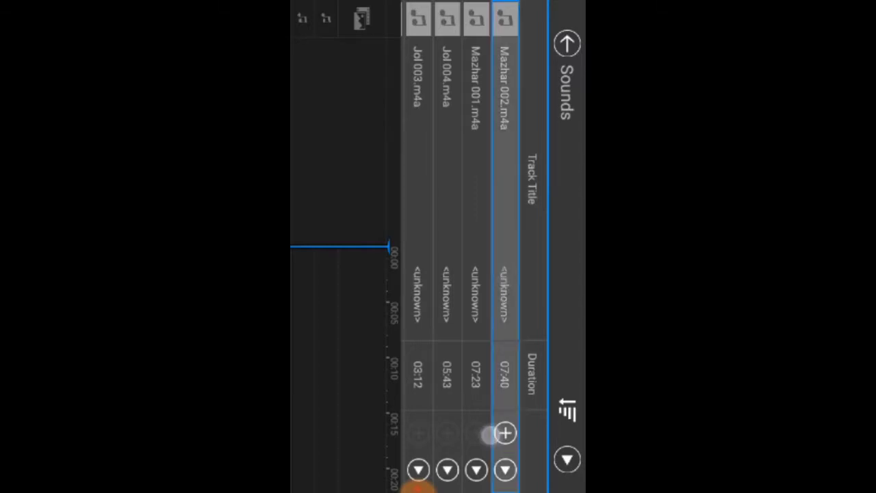
click(505, 432)
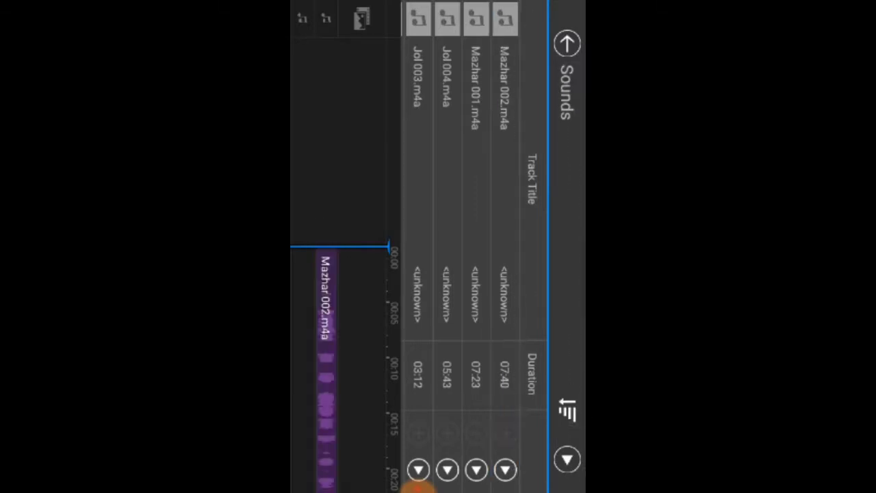
mouse_move(379, 384)
mouse_down()
mouse_move(379, 313)
mouse_move(379, 384)
mouse_up()
- Add a second Mazhar 002.m4a copy on a stacked track and return to the music folders
click(497, 337)
click(505, 433)
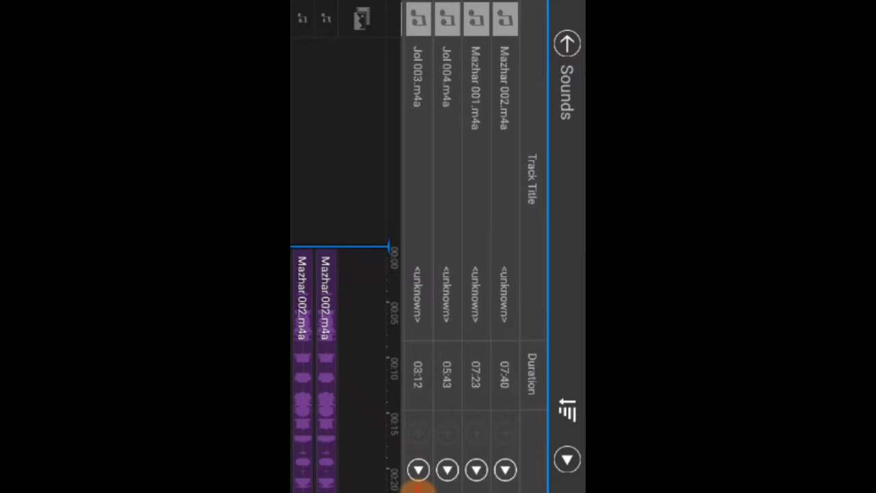
click(566, 44)
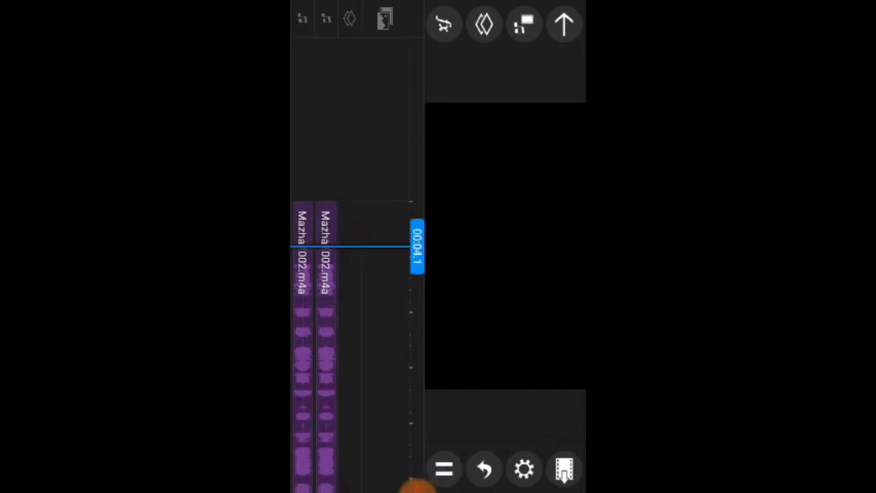
- Raise the media volume while both copies play, then pause around five seconds in
key(XF86AudioRaiseVolume)
key(XF86AudioRaiseVolume)
key(XF86AudioRaiseVolume)
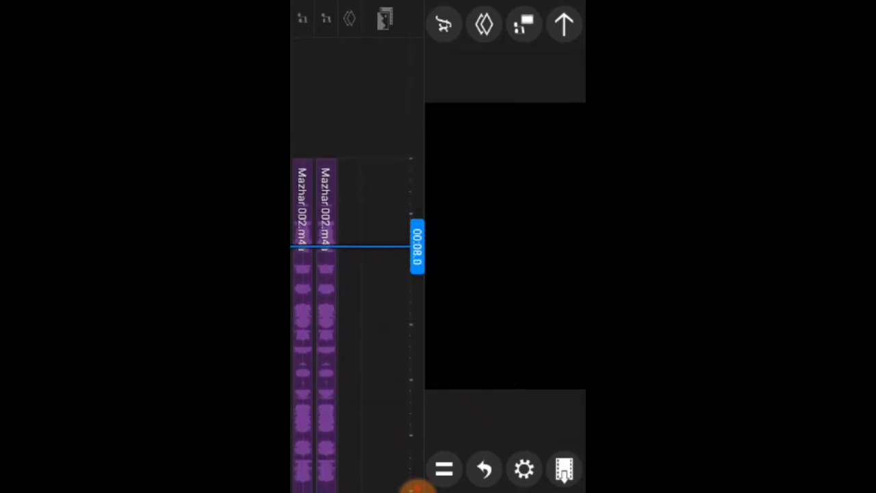
click(443, 468)
drag(382, 389, 382, 481)
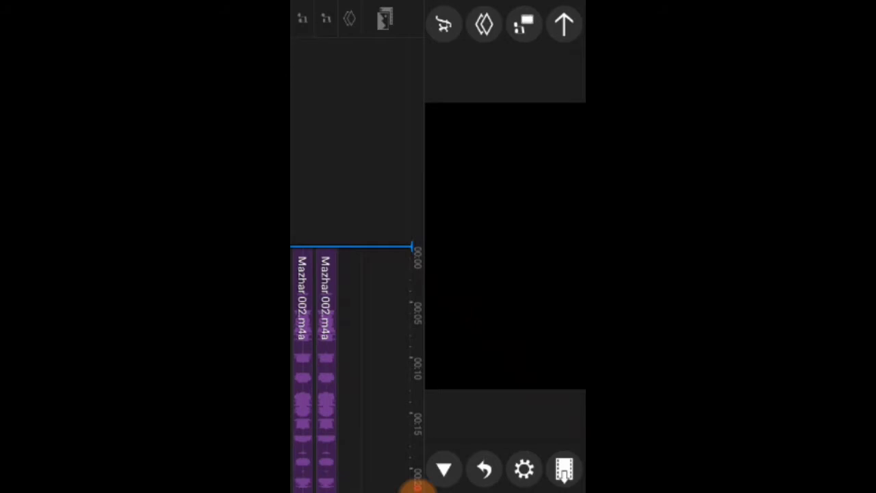
mouse_move(380, 407)
mouse_down()
mouse_move(377, 365)
mouse_move(395, 428)
mouse_up()
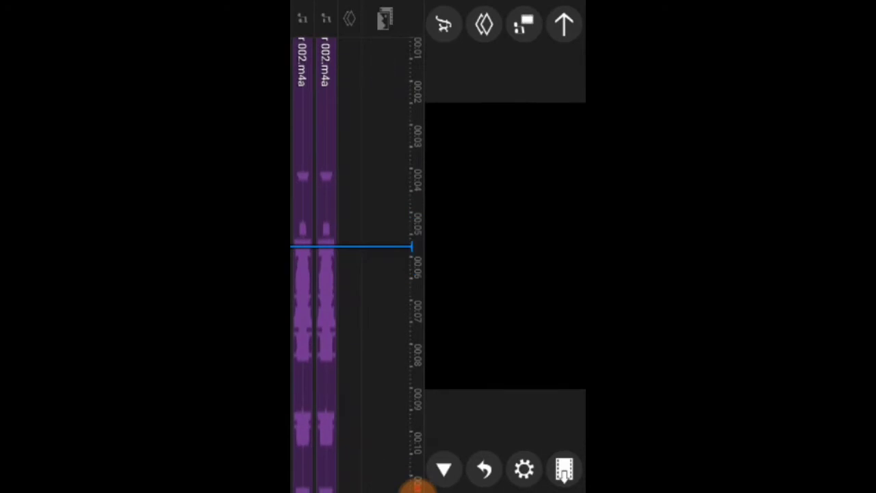
- Pinch-zoom the timeline to enlarge the two stacked Mazhar 002.m4a clips
drag(382, 352, 389, 451)
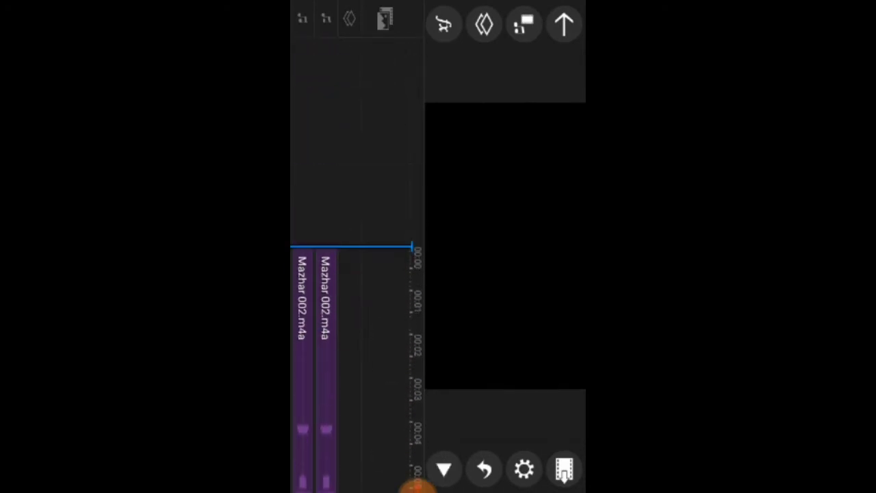
drag(466, 247, 464, 320)
drag(382, 335, 387, 352)
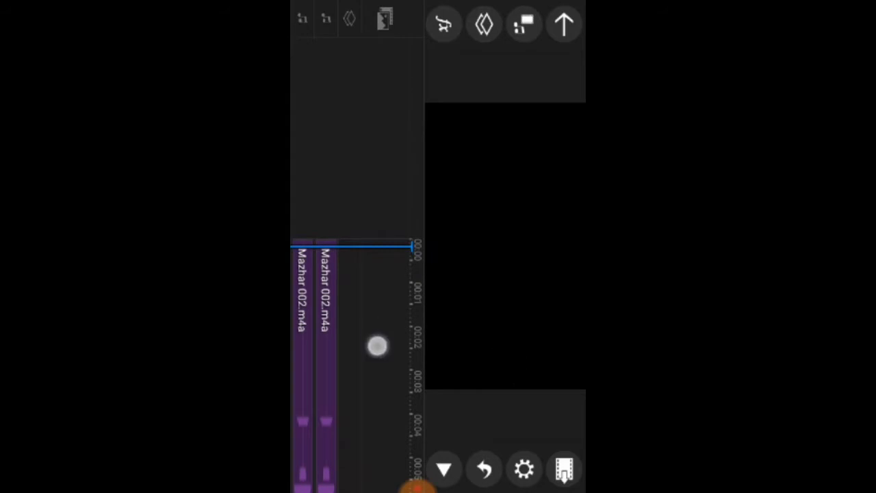
scroll(390, 261, up, 3)
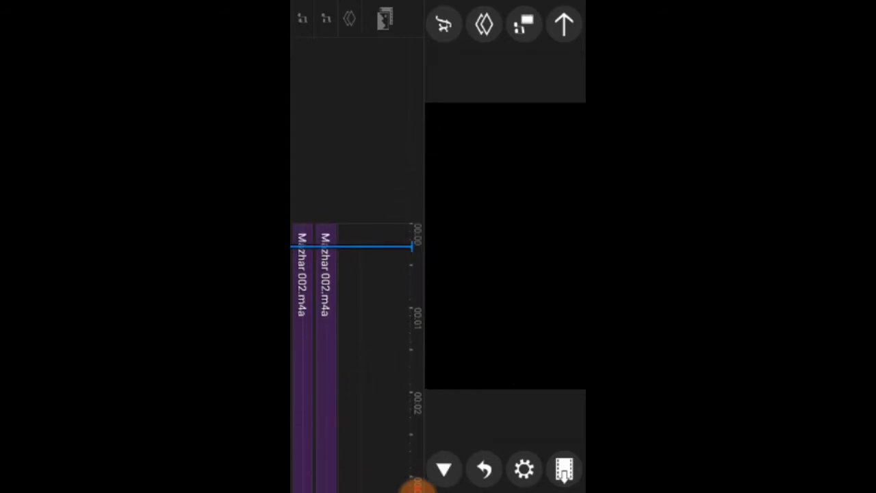
mouse_move(370, 327)
mouse_down()
mouse_move(368, 388)
mouse_move(366, 313)
mouse_up()
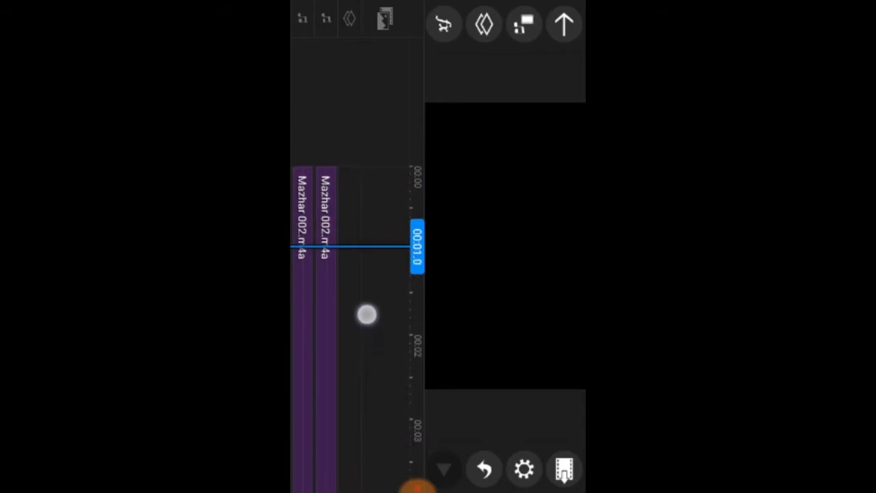
drag(386, 282, 381, 254)
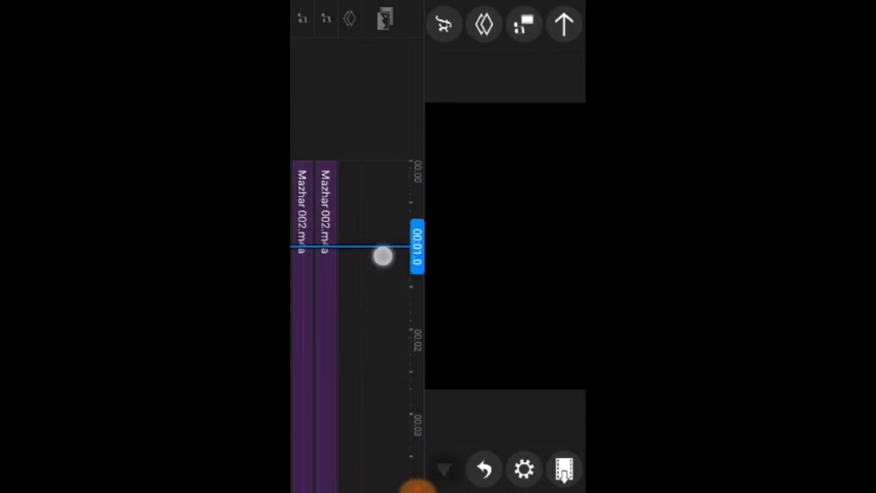
drag(374, 311, 365, 283)
mouse_move(362, 314)
mouse_down()
mouse_move(356, 329)
mouse_move(384, 274)
mouse_up()
- Scroll the timeline back to 00:00 and select the lower Mazhar 002.m4a clip
drag(351, 332, 355, 274)
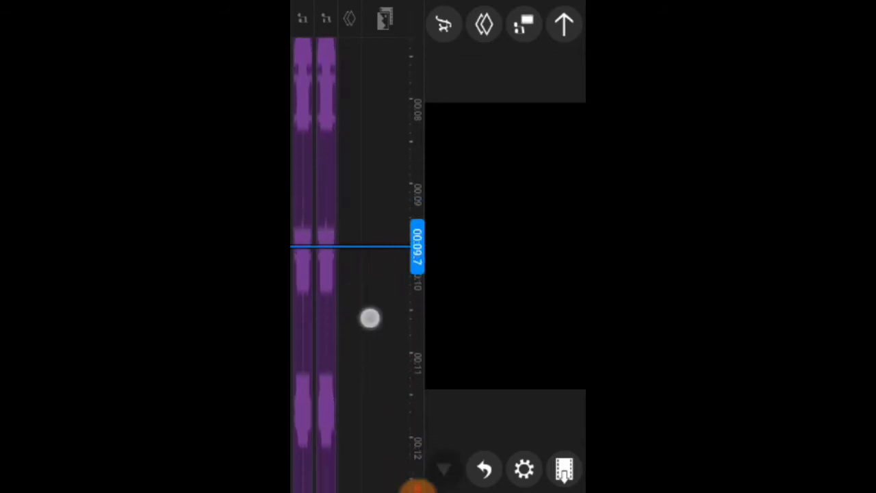
drag(369, 317, 370, 280)
mouse_move(372, 346)
mouse_down()
mouse_move(371, 303)
mouse_move(372, 328)
mouse_up()
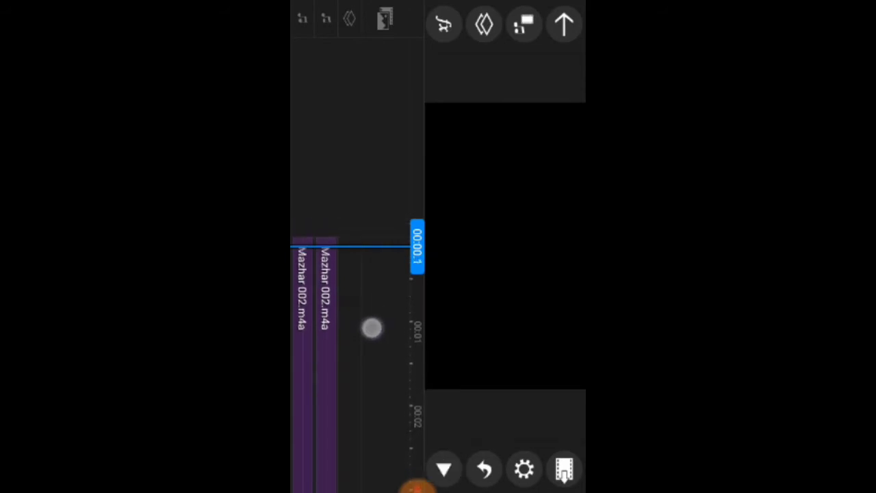
drag(366, 400, 377, 274)
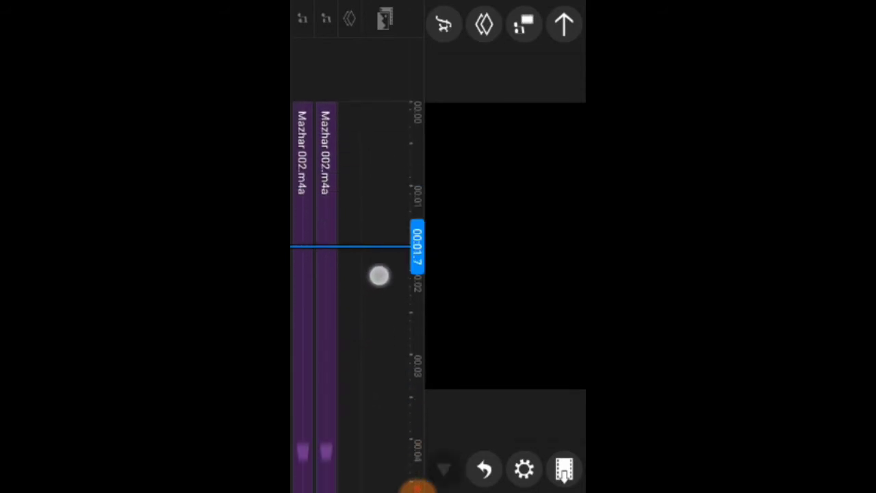
drag(392, 322, 392, 282)
drag(356, 421, 360, 322)
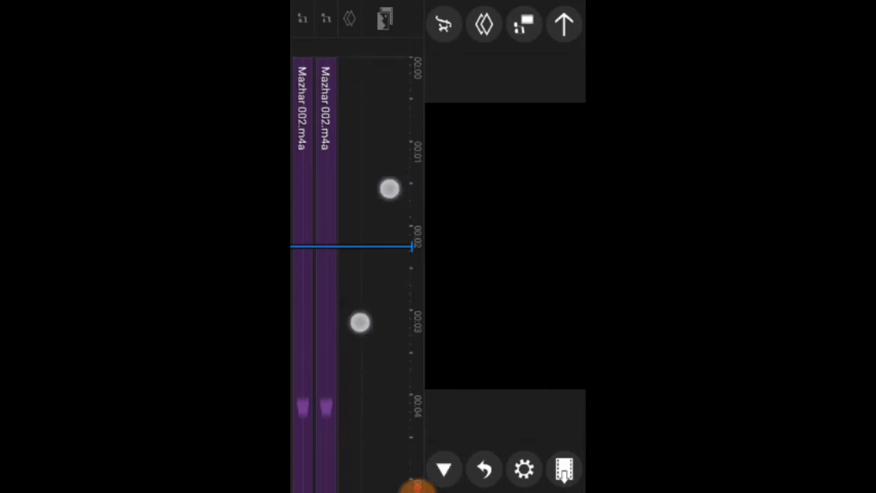
drag(388, 215, 389, 305)
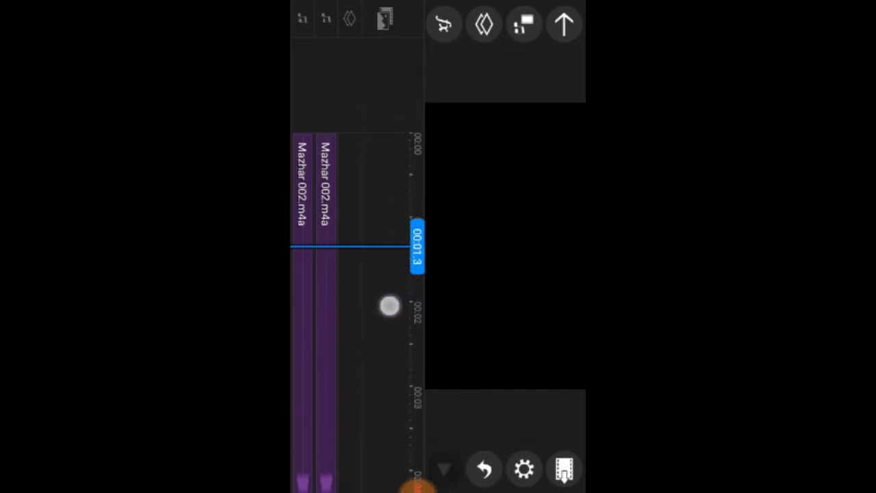
click(303, 247)
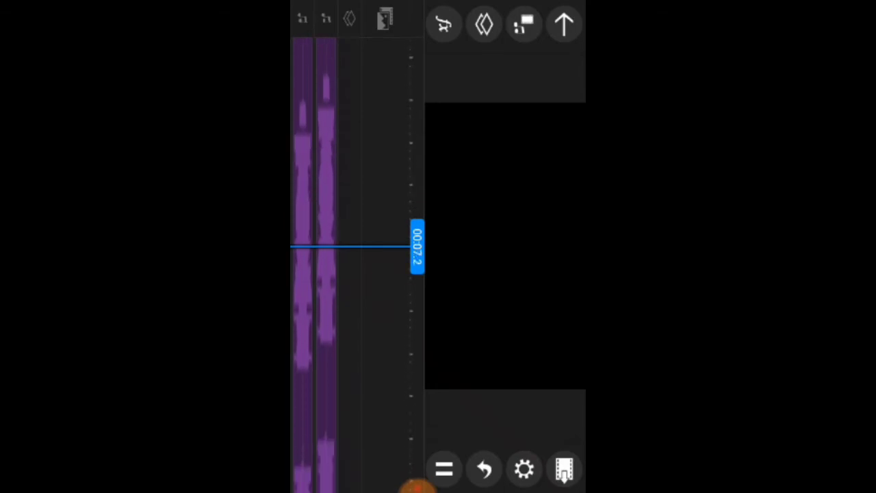
- Pause, select the lower Mazhar 002.m4a copy, and drag it a fraction of a second later
click(443, 469)
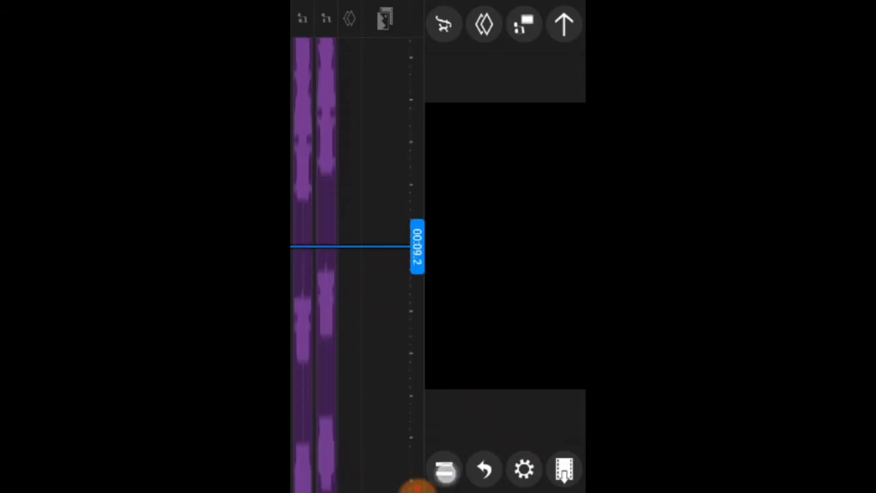
drag(372, 260, 372, 438)
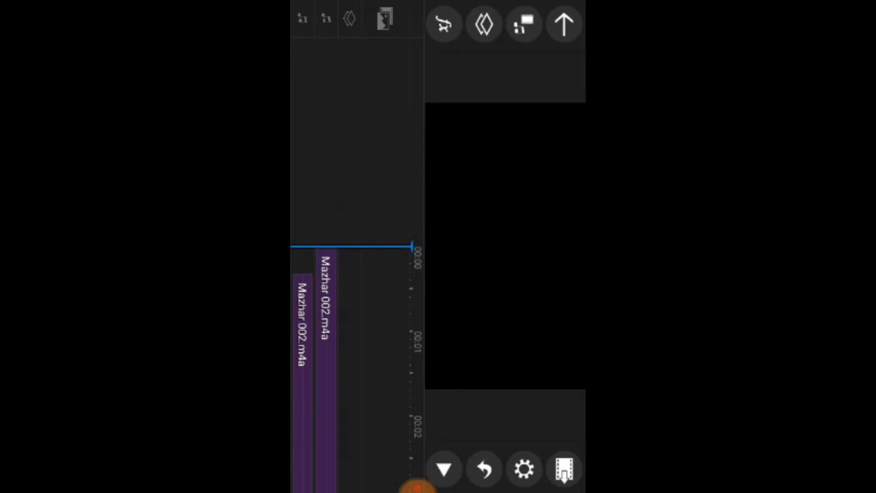
click(303, 355)
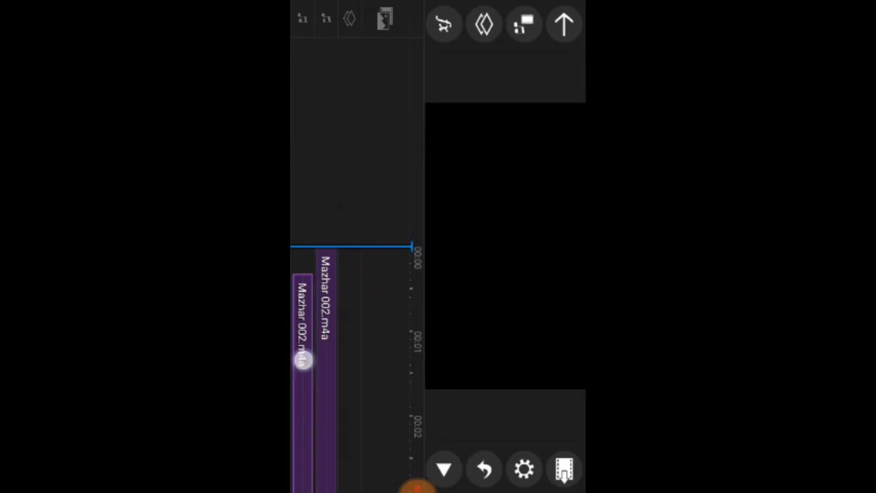
drag(303, 349, 304, 352)
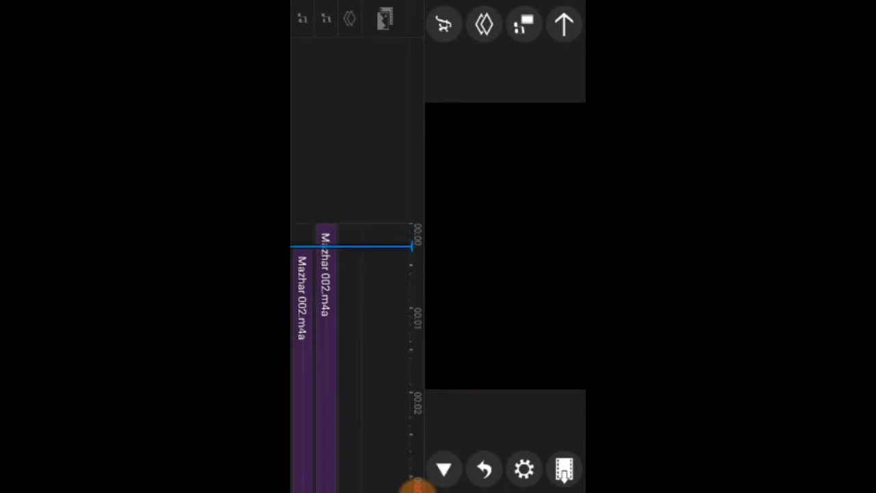
scroll(362, 260, up, 5)
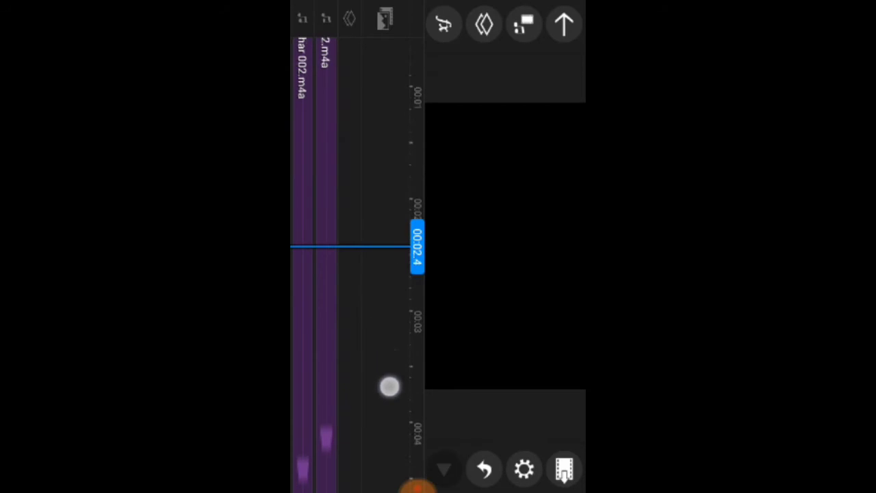
scroll(363, 273, up, 10)
scroll(359, 274, down, 5)
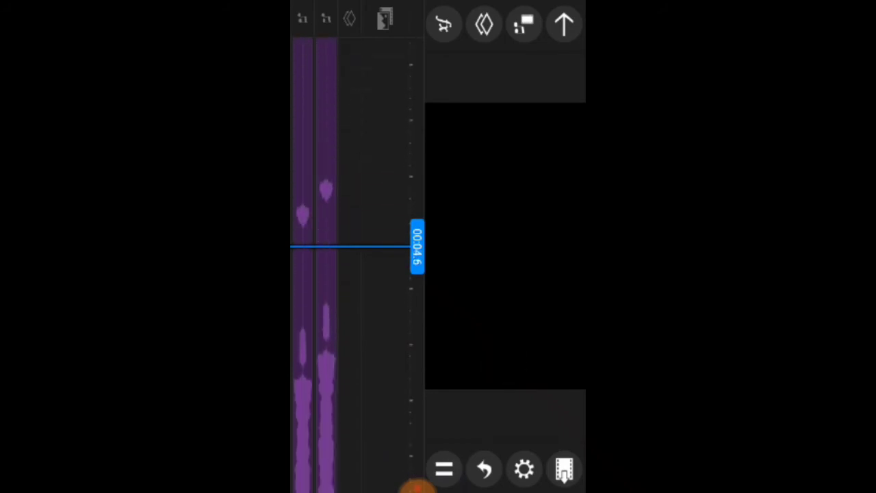
click(444, 469)
click(445, 468)
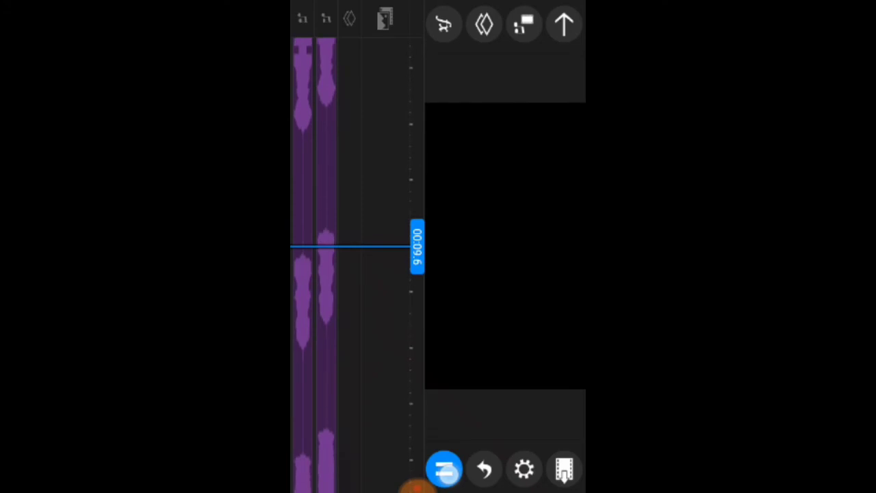
click(445, 470)
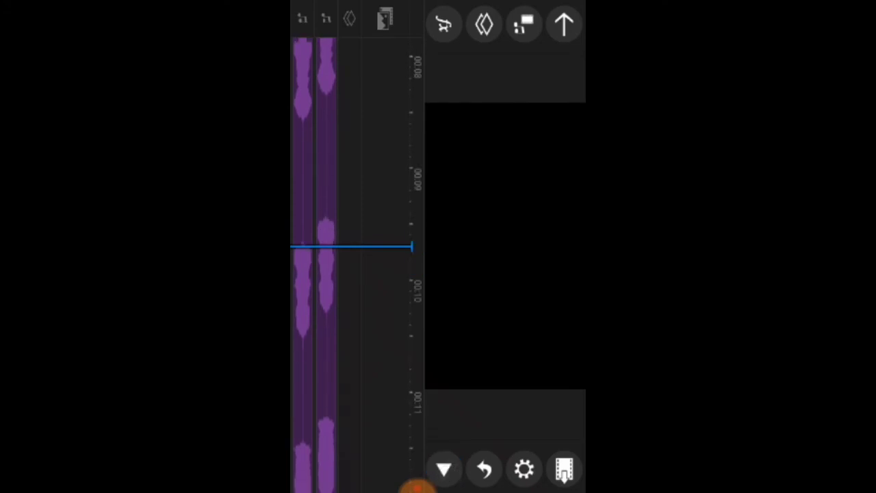
scroll(356, 246, up, 10)
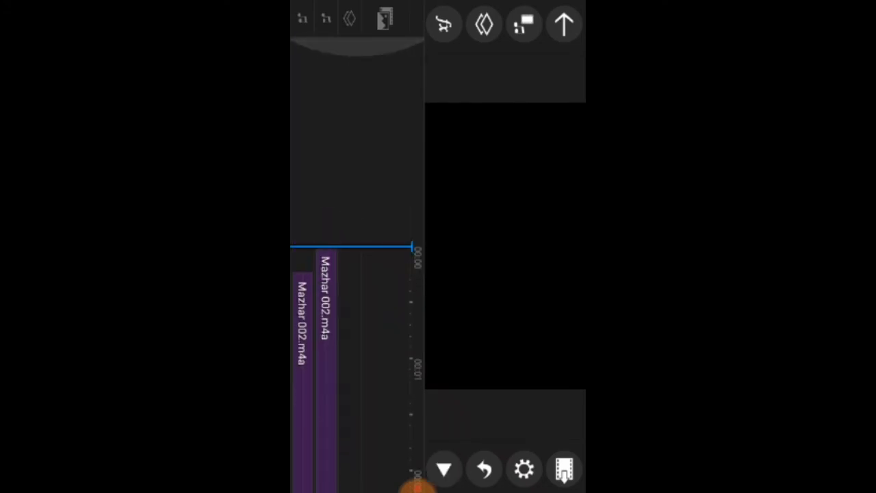